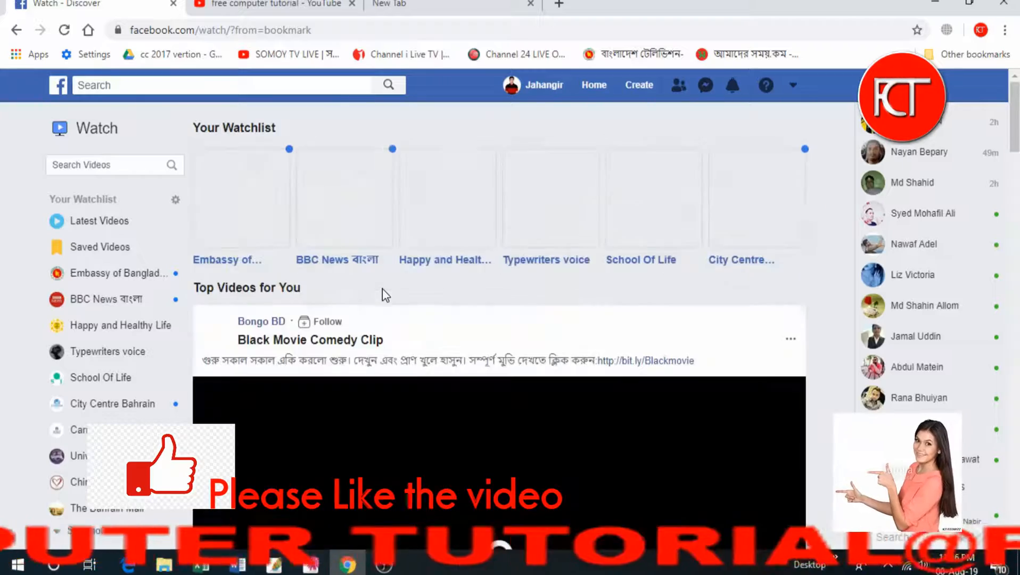
Step: Play Bongo BD's Black Movie Comedy Clip from the Top Videos for You feed and open it on its own page with sound on
scroll(452, 311, down, 3)
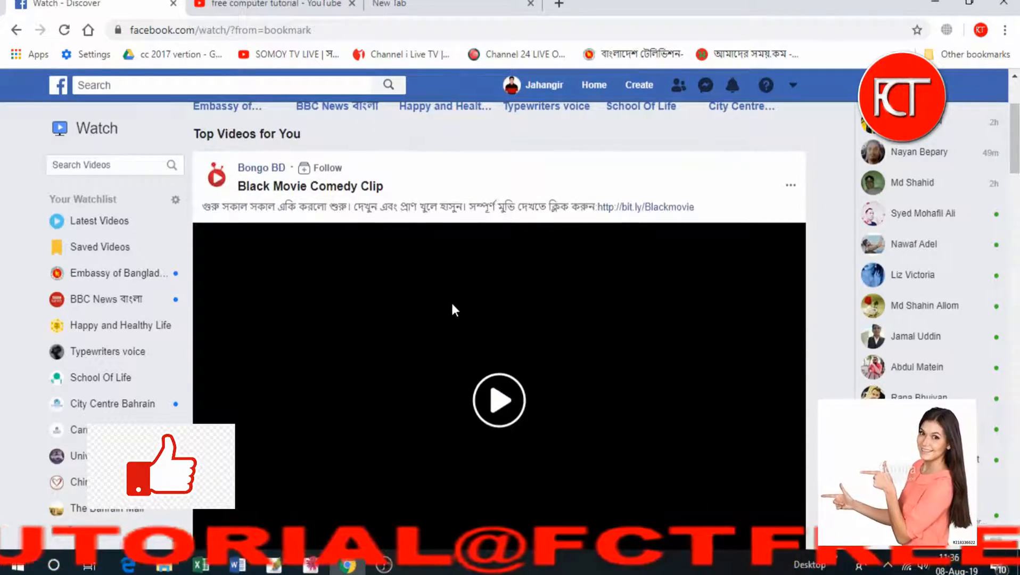
scroll(451, 300, down, 1)
scroll(450, 300, down, 1)
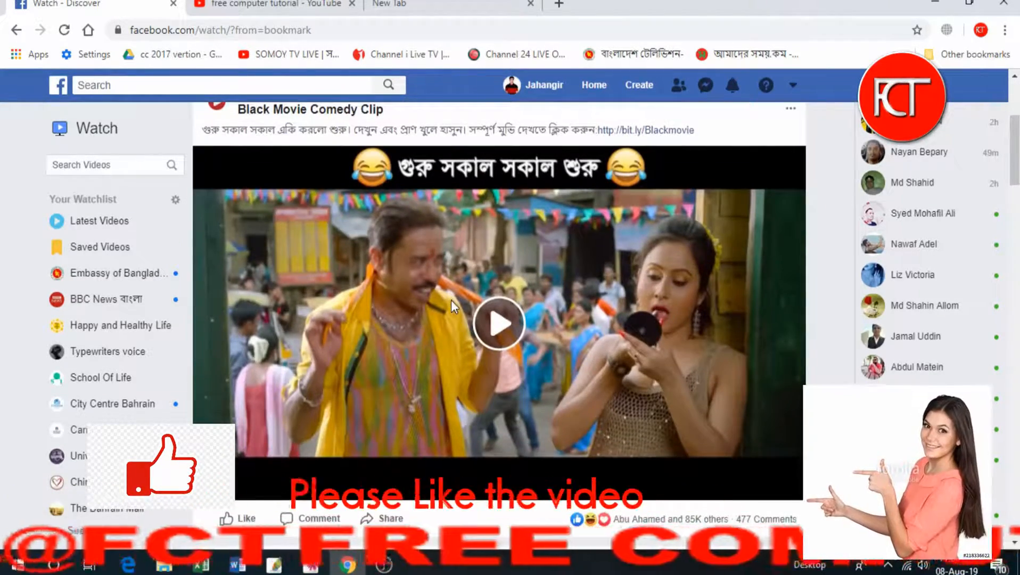
scroll(451, 299, down, 6)
scroll(449, 301, down, 5)
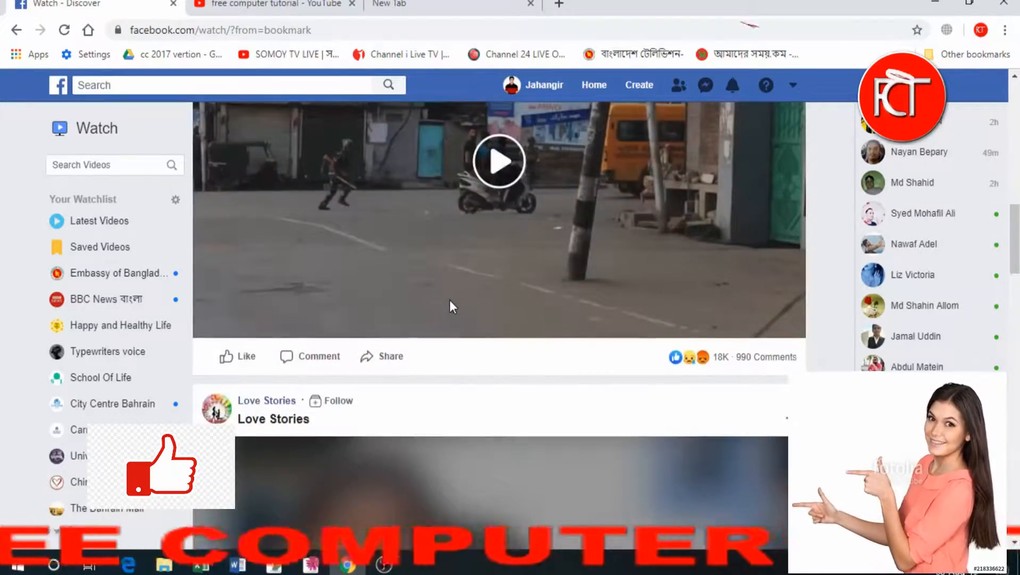
scroll(449, 301, up, 8)
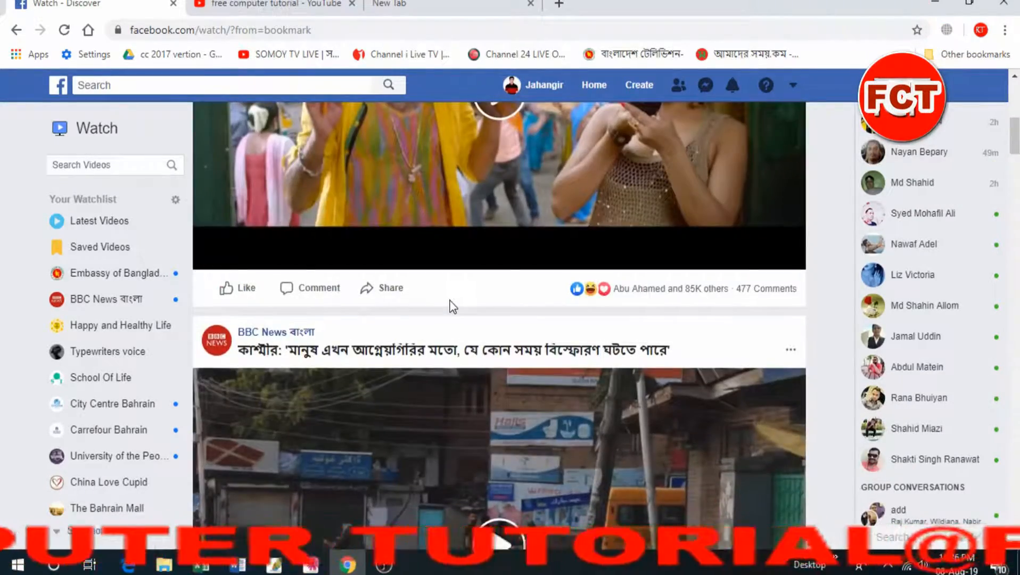
scroll(450, 300, up, 3)
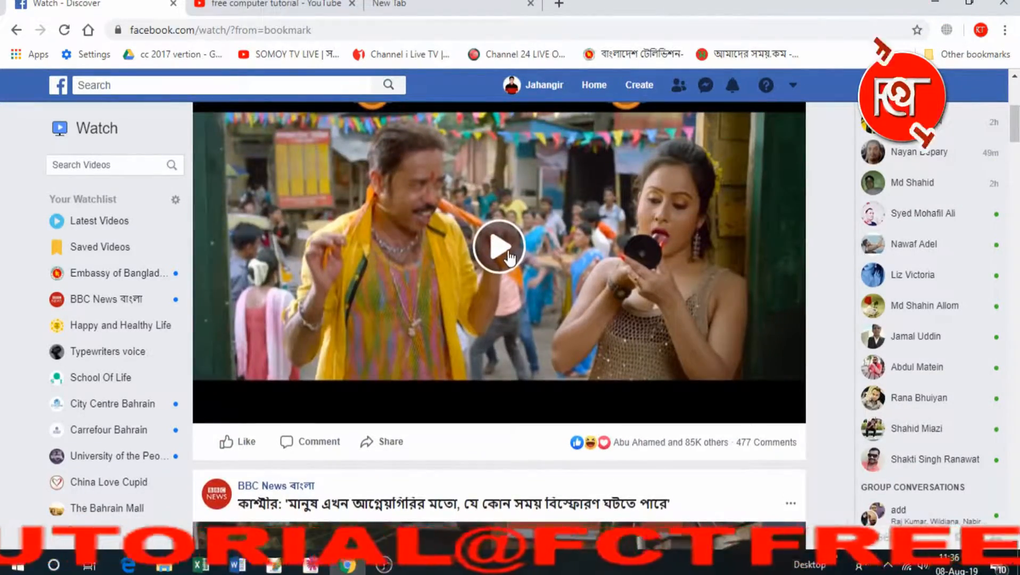
scroll(508, 258, up, 2)
click(511, 319)
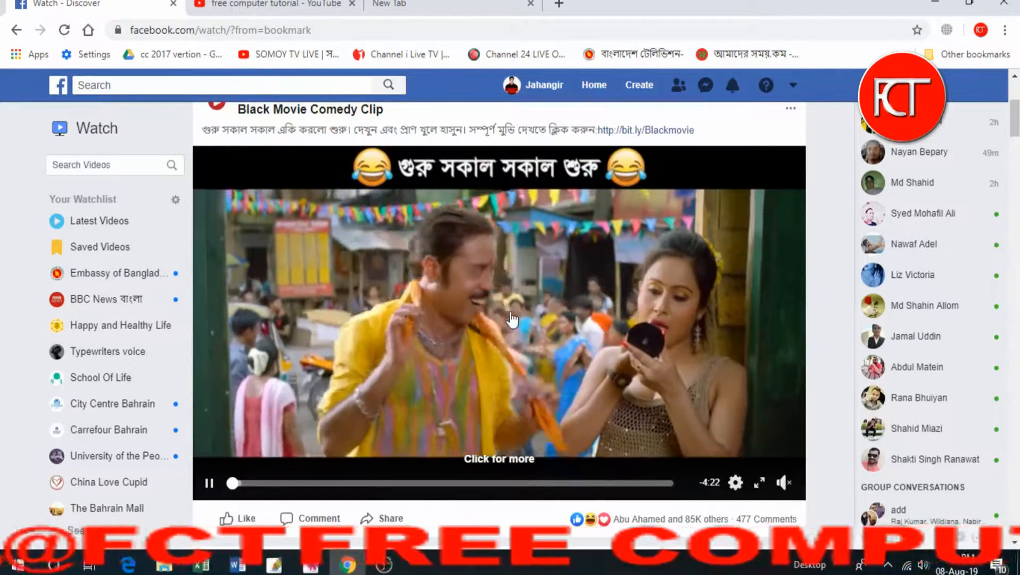
click(519, 353)
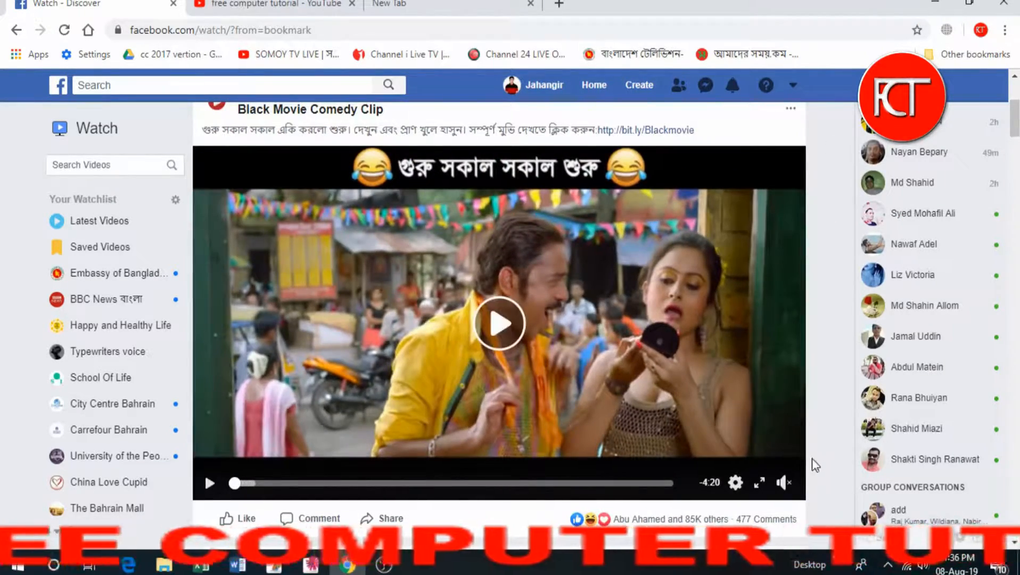
click(783, 483)
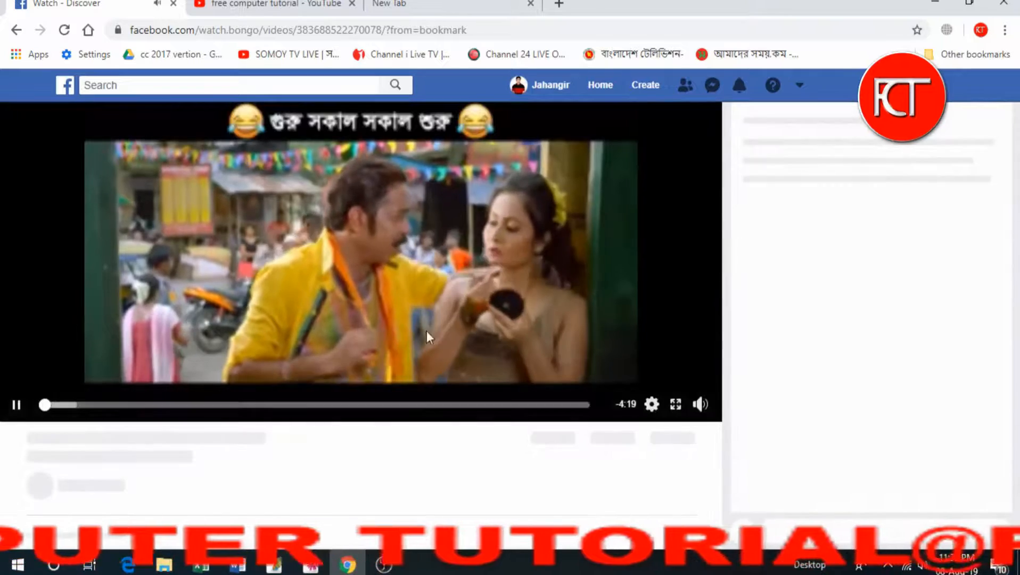
Step: Pause the Black Movie Comedy Clip and copy its video URL at the current time
click(17, 405)
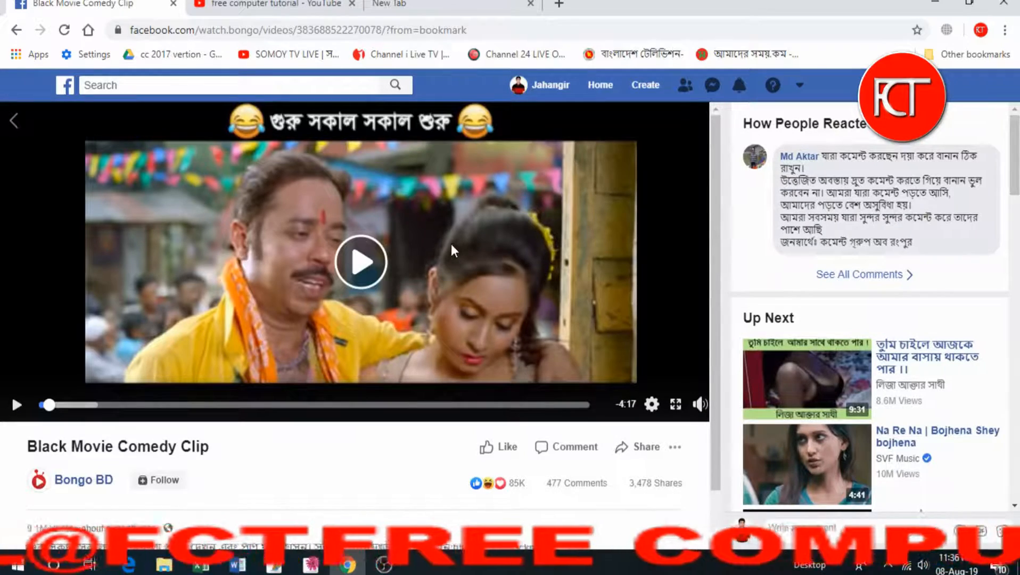
right_click(451, 243)
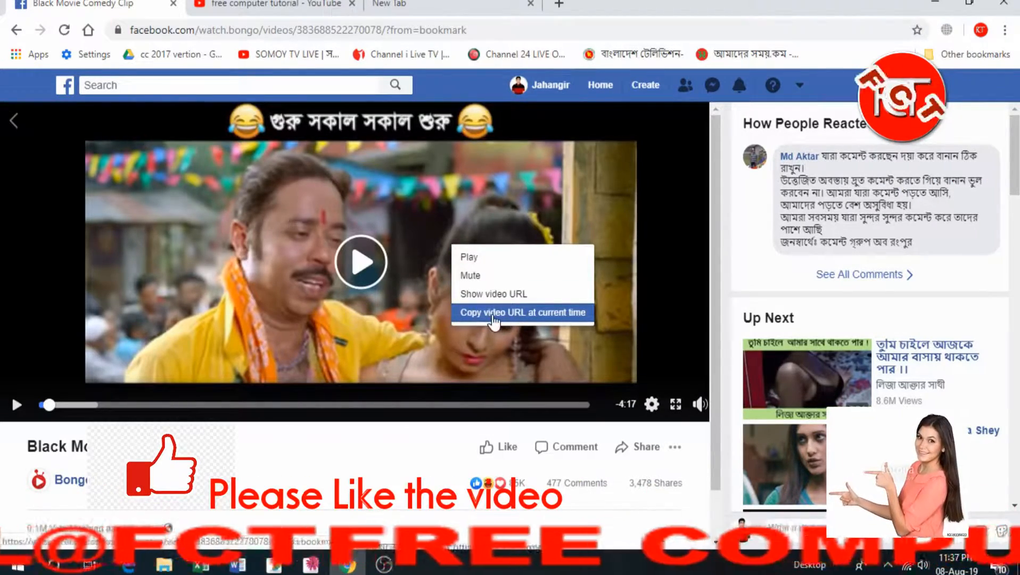
click(539, 314)
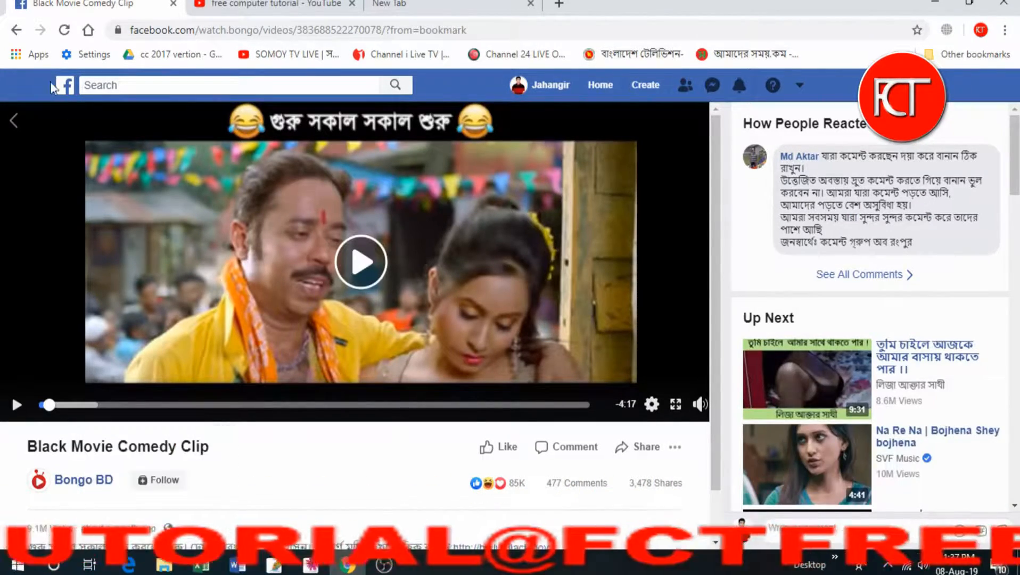
Step: Search Google for "fb video downloader" in a new browser tab
click(557, 5)
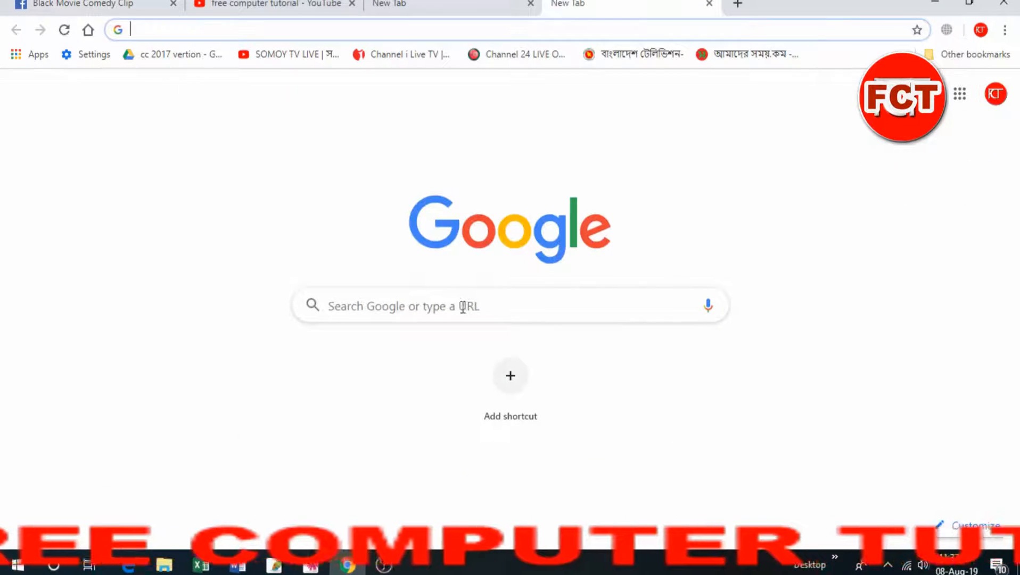
click(442, 302)
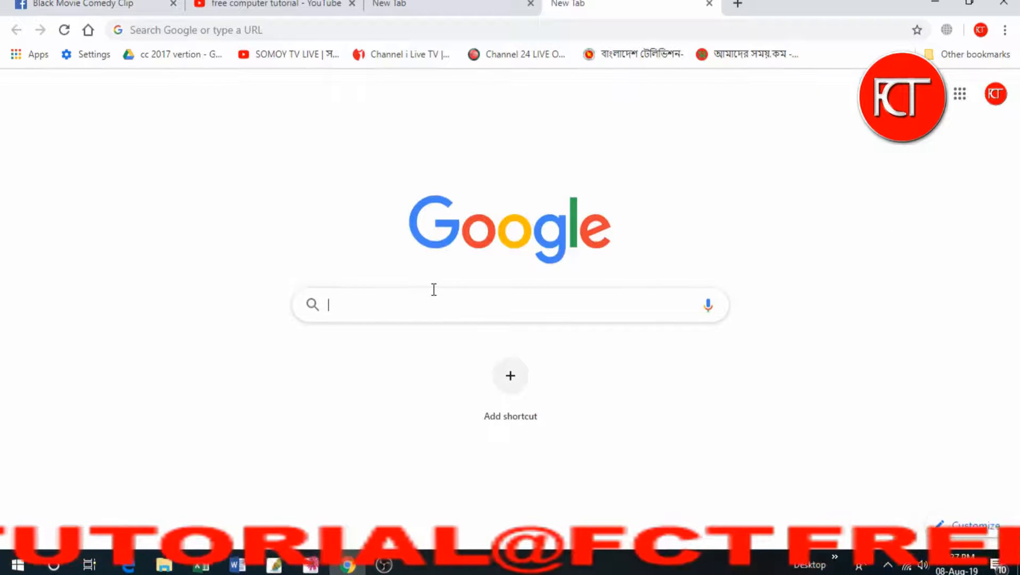
text(fb videow)
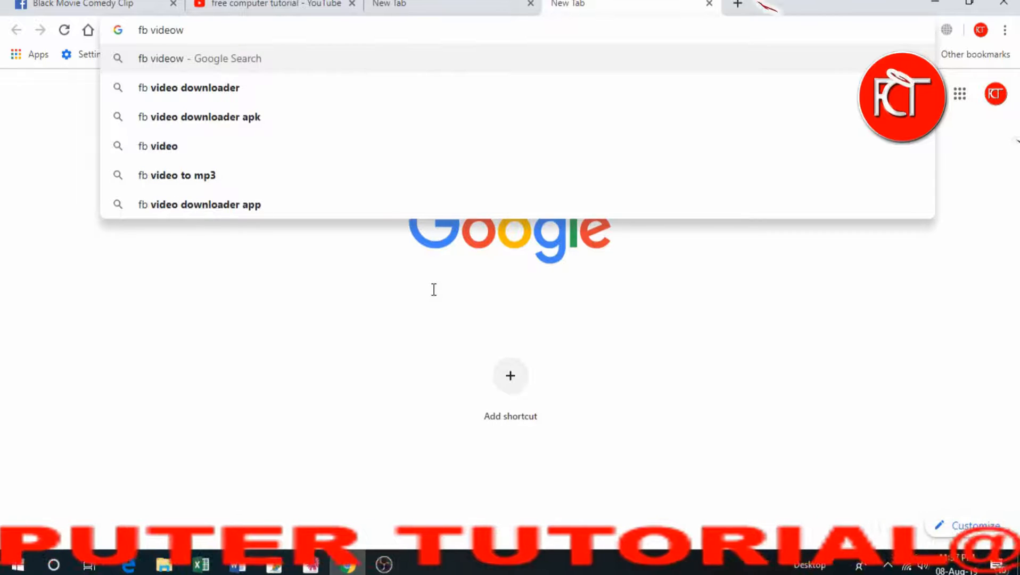
key(Down)
key(Return)
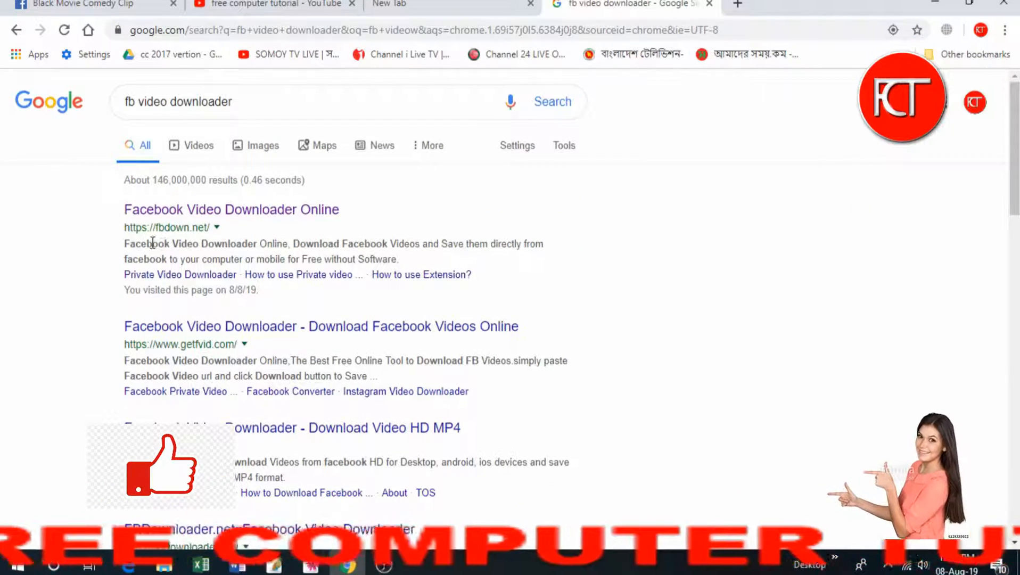
Step: Open the fbdown.net search result, Facebook Video Downloader Online, in a new tab and switch to it
right_click(232, 213)
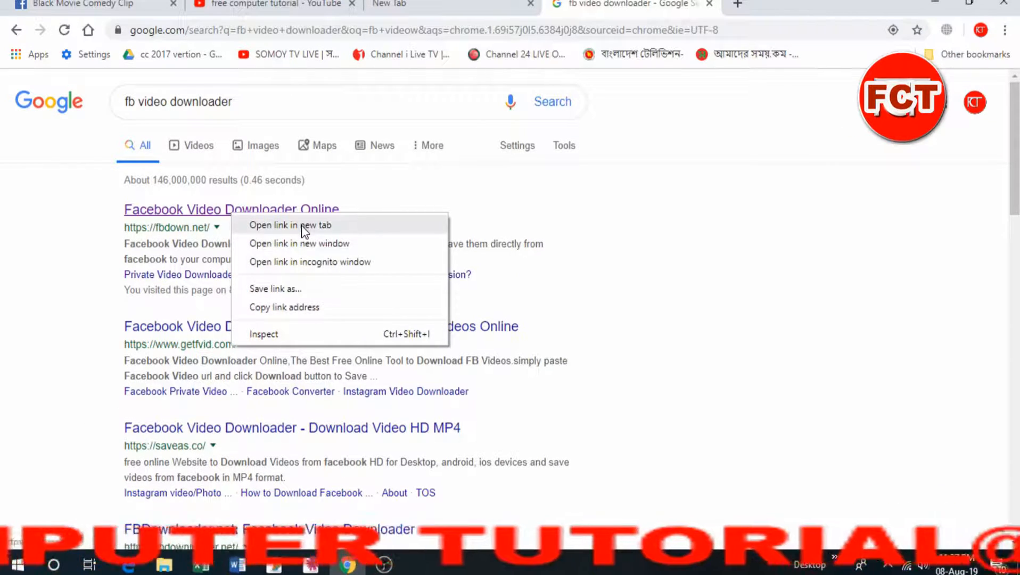
click(317, 225)
click(777, 5)
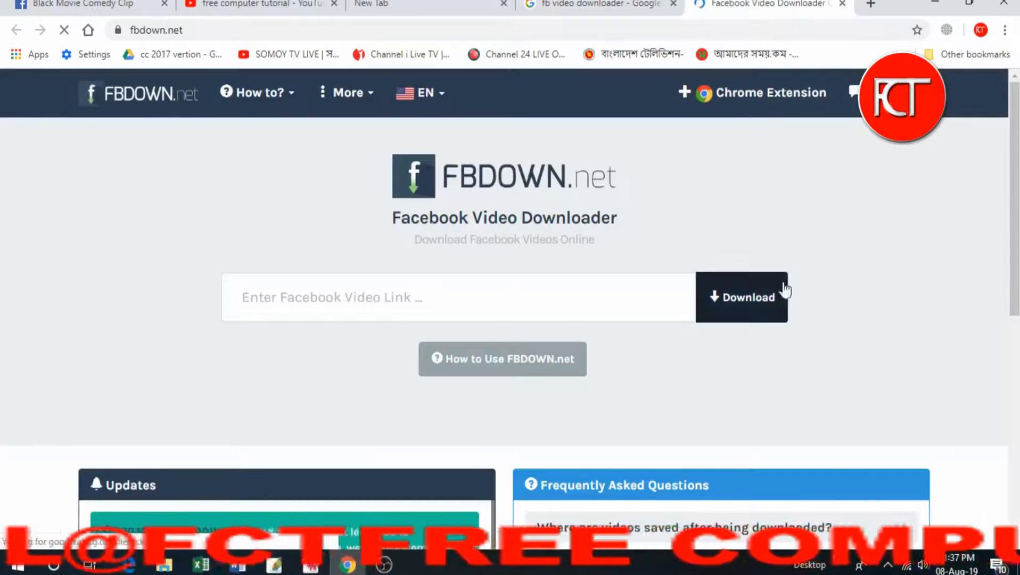
Step: Paste the copied Facebook video link into the FBDOWN.net link field and submit it for download
click(258, 306)
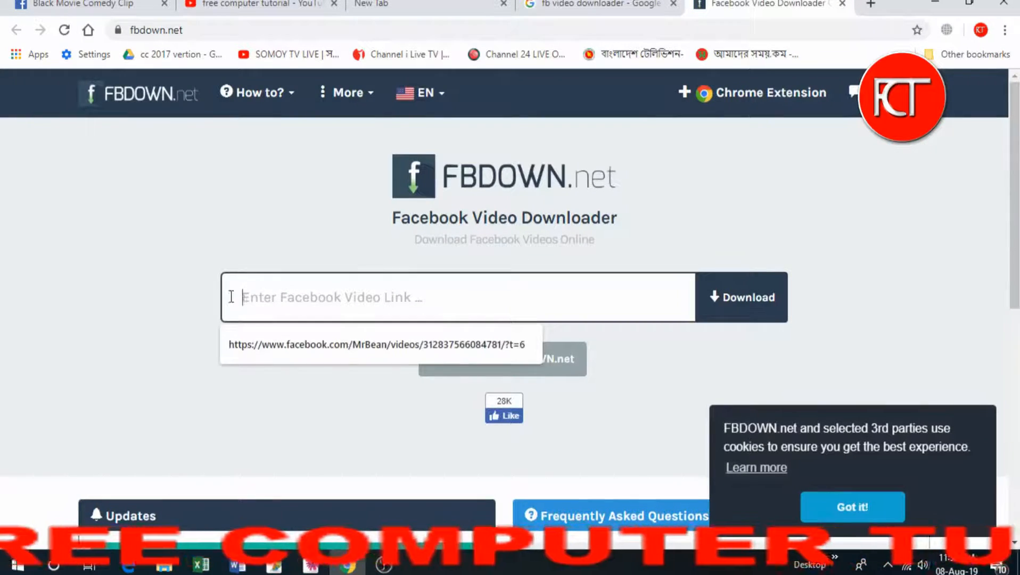
right_click(399, 301)
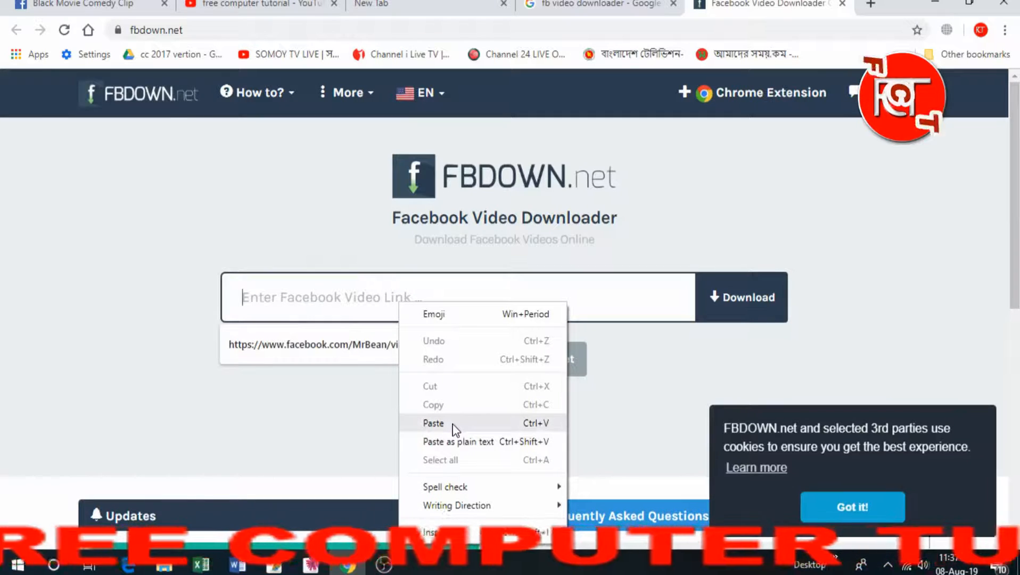
click(433, 422)
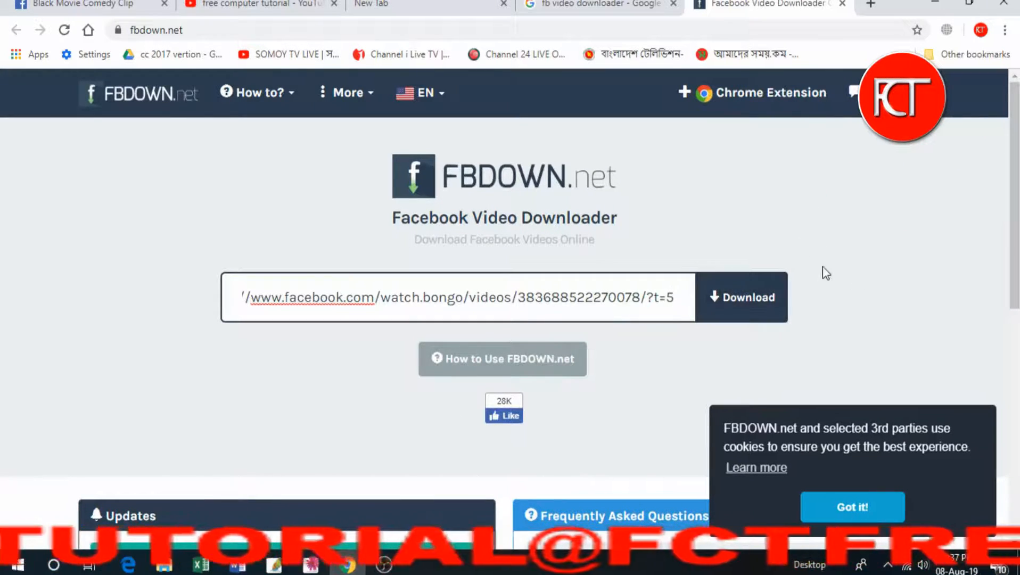
click(753, 303)
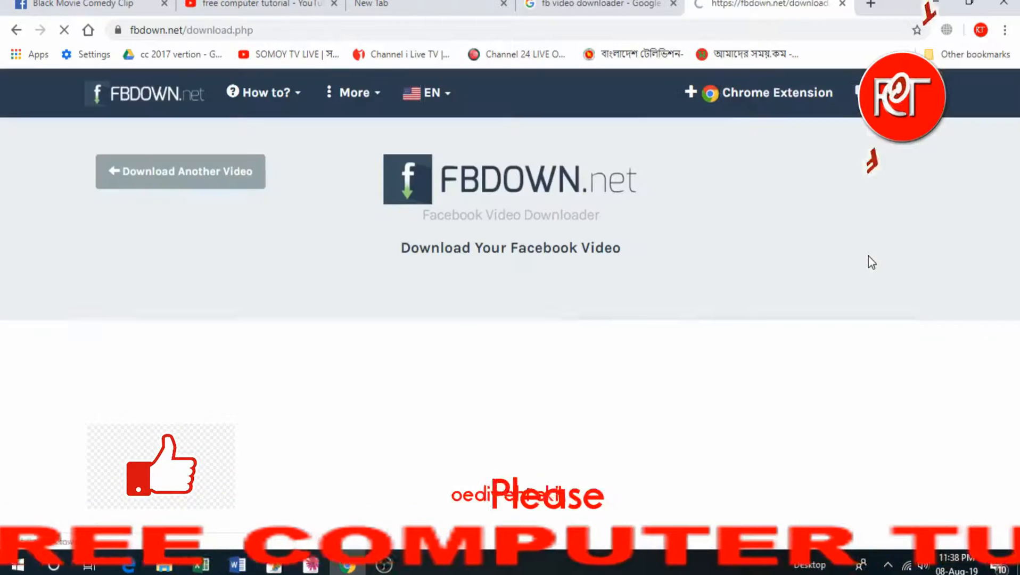
Step: Look over the download page for the Black Movie Comedy Clip and expand its additional download options
scroll(869, 256, down, 3)
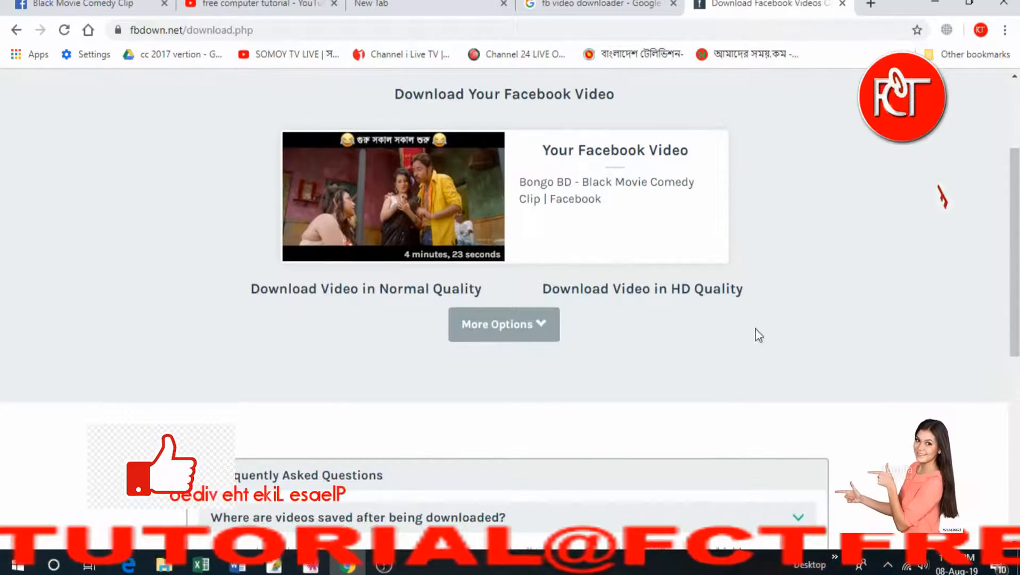
scroll(549, 330, down, 5)
scroll(552, 330, down, 3)
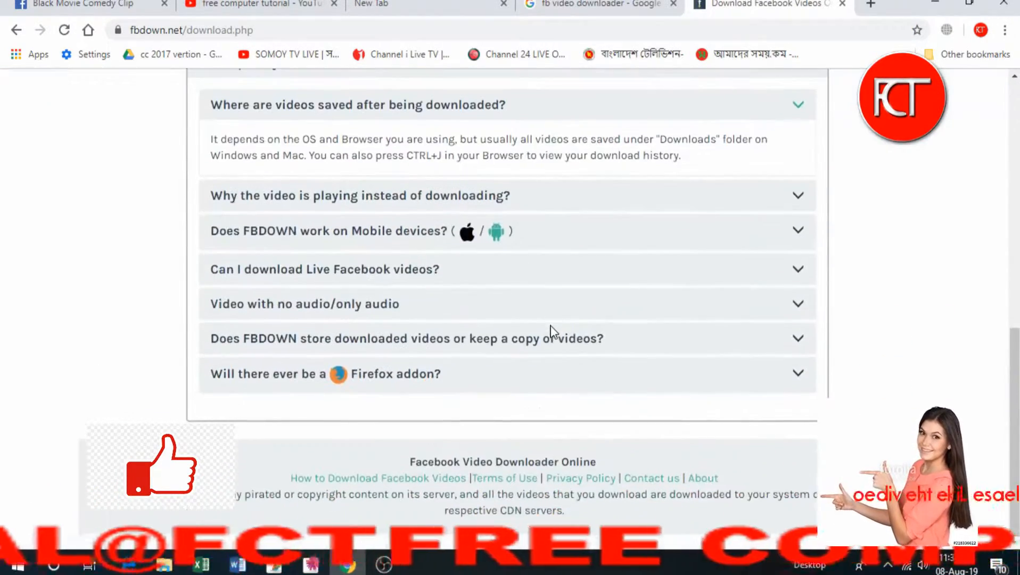
scroll(551, 330, up, 9)
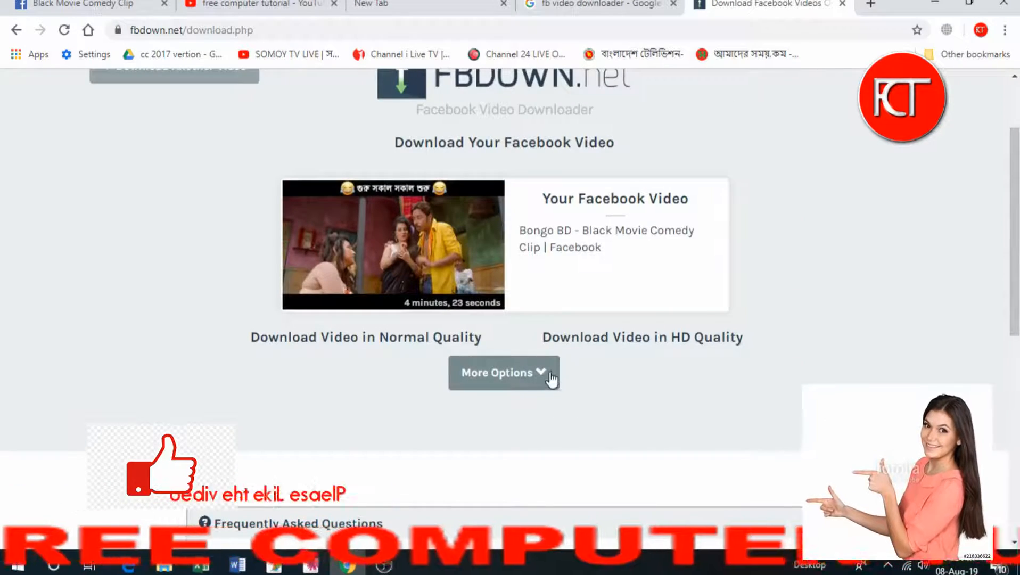
scroll(553, 380, up, 1)
scroll(552, 378, up, 2)
scroll(578, 353, down, 3)
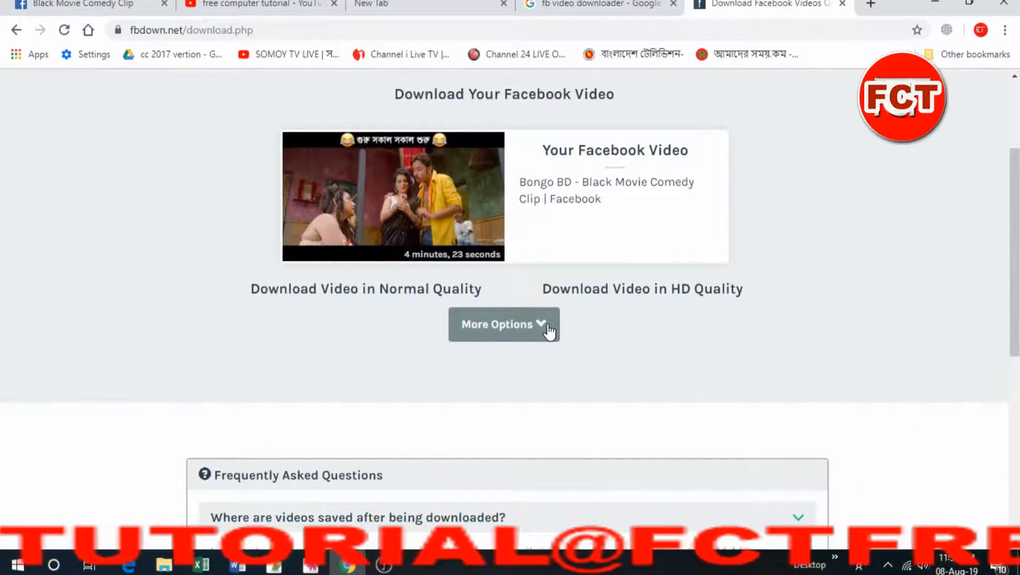
click(548, 329)
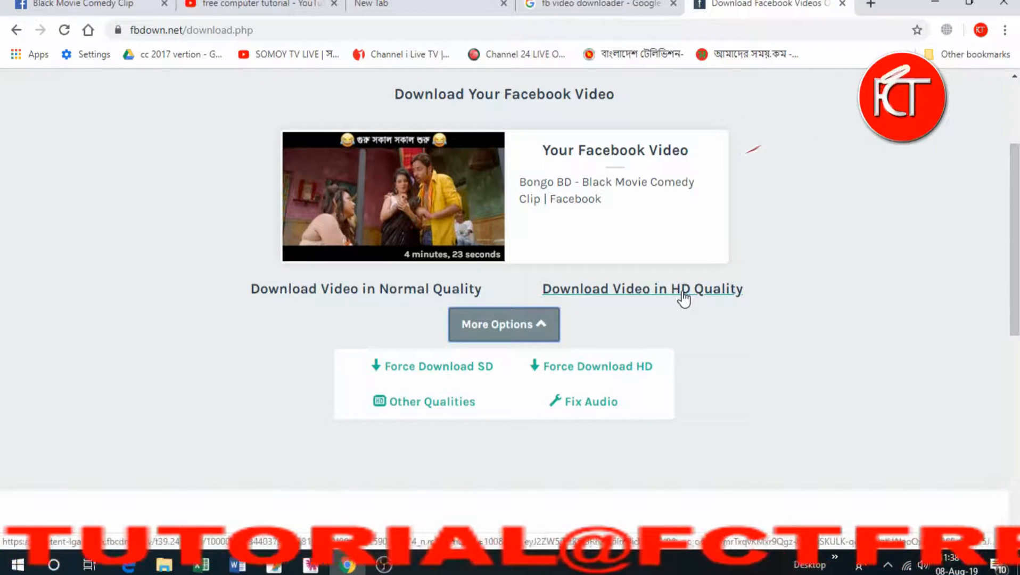
Step: Open the HD quality version of the video, pause it, and download the file from the player
click(651, 290)
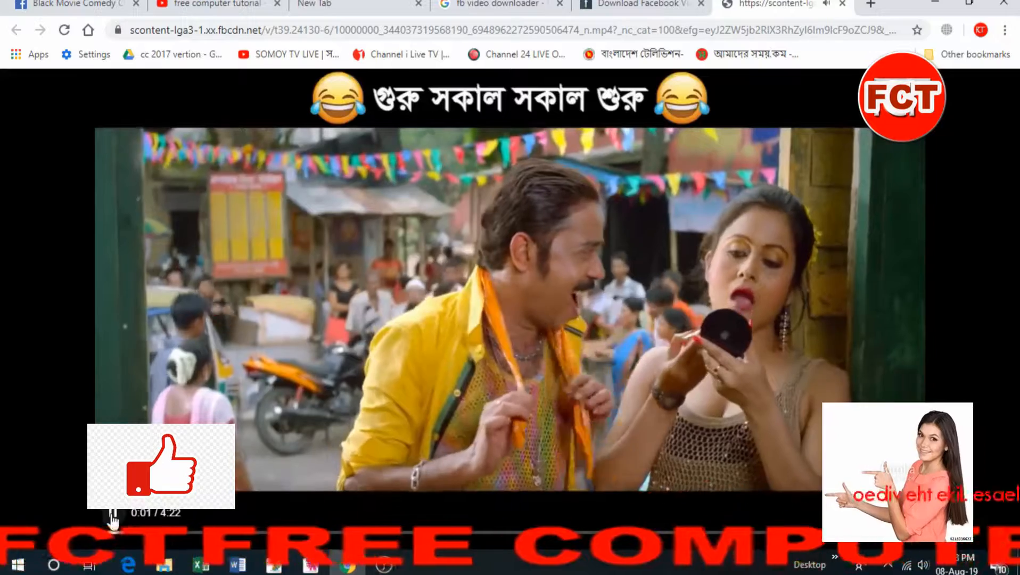
click(850, 308)
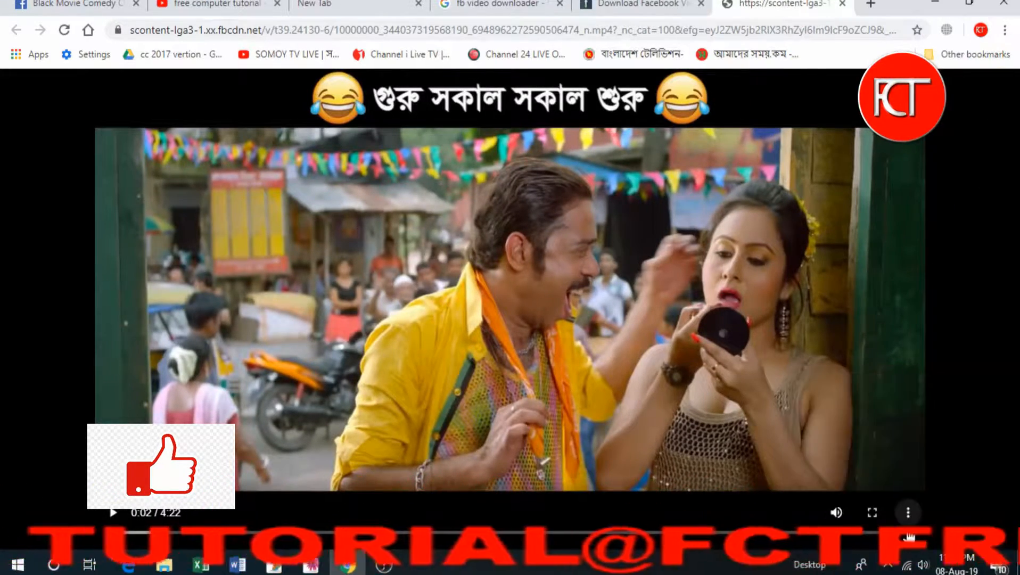
click(908, 514)
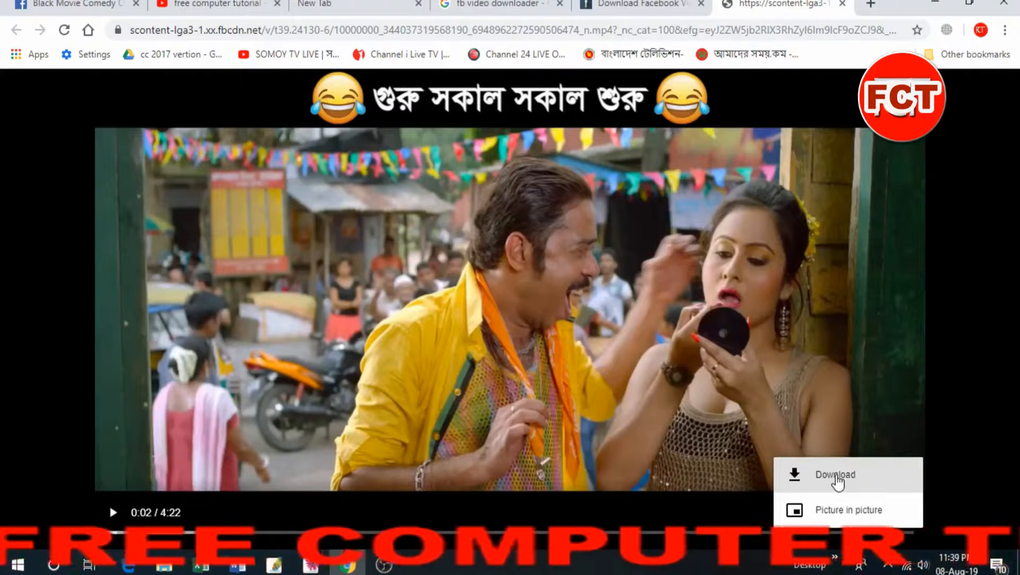
click(835, 475)
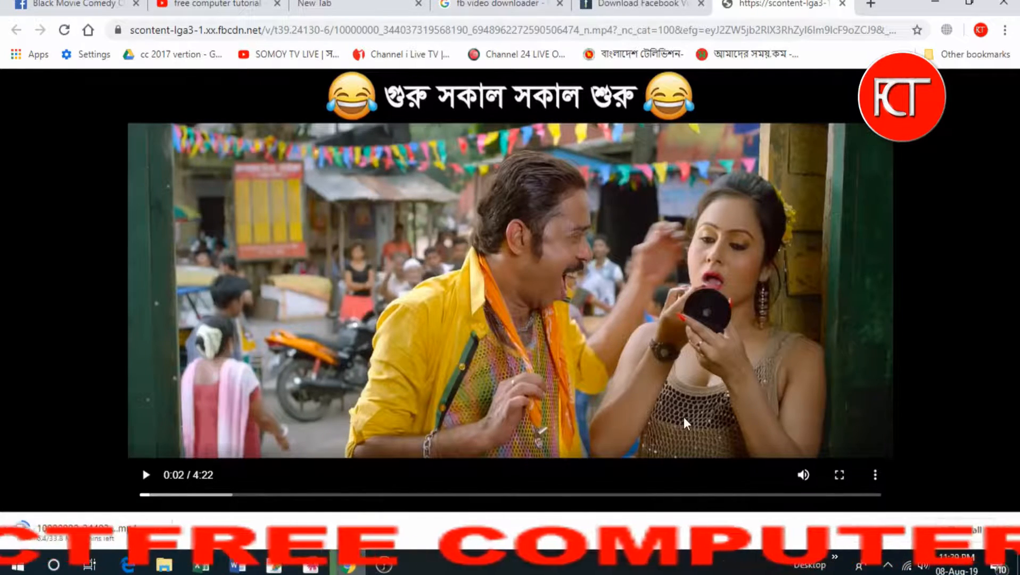
Step: Capture a full-screen screenshot of the paused video with the player's download options showing
click(876, 477)
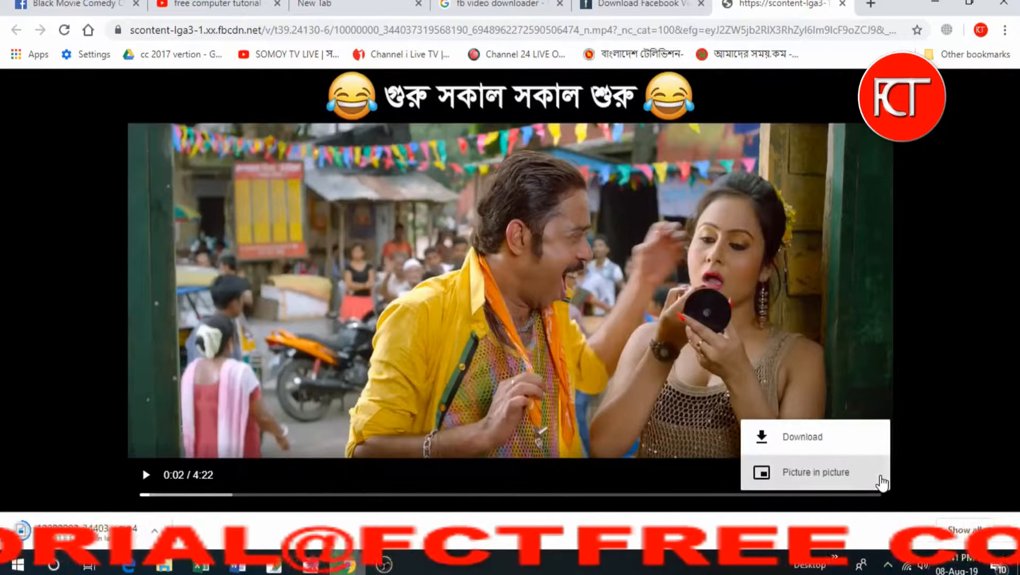
click(878, 475)
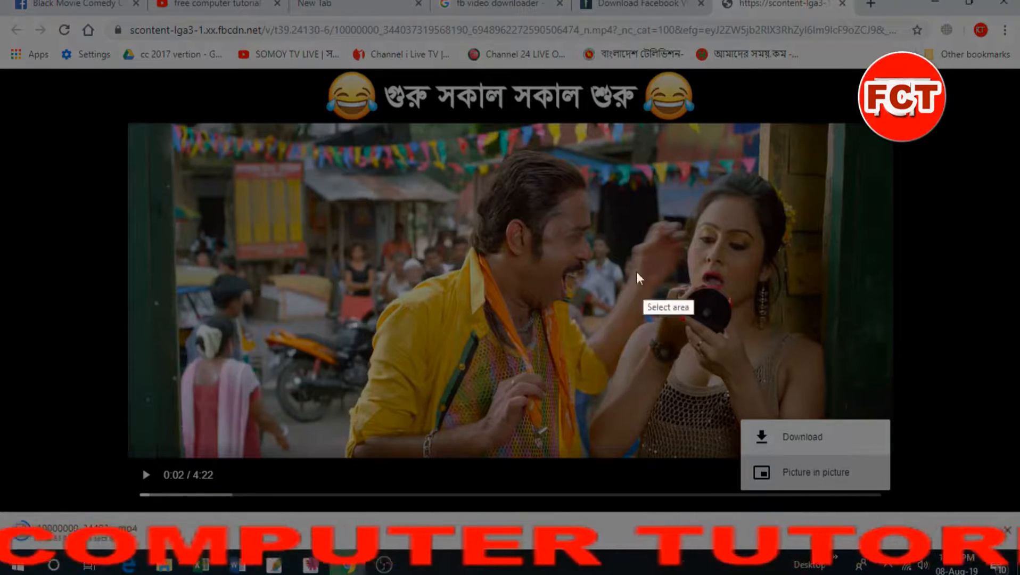
drag(3, 2, 1018, 573)
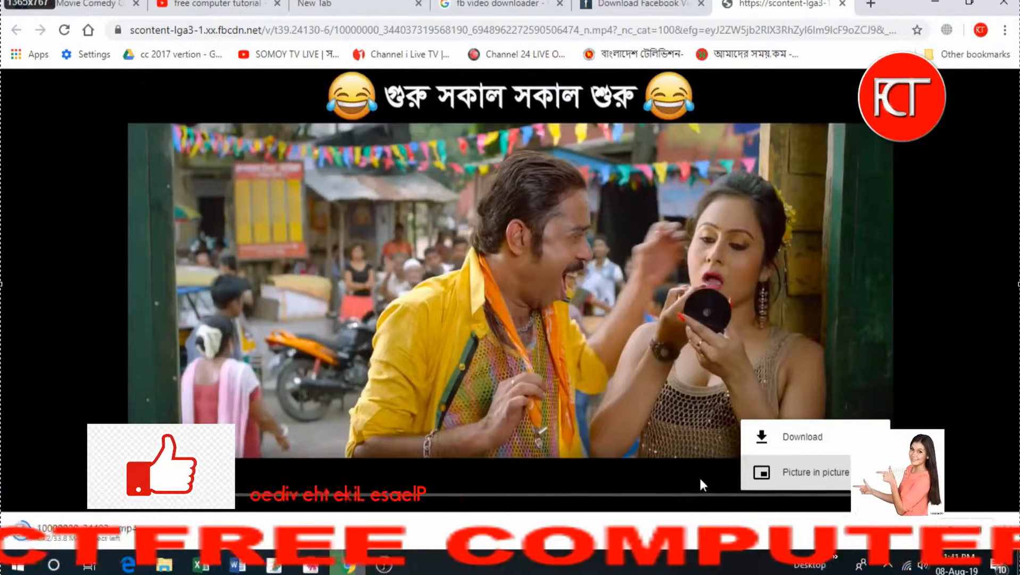
Step: Save the screenshot to the Desktop as a JPEG named "facebook video download thumble" and dismiss the notification
key(ctrl+s)
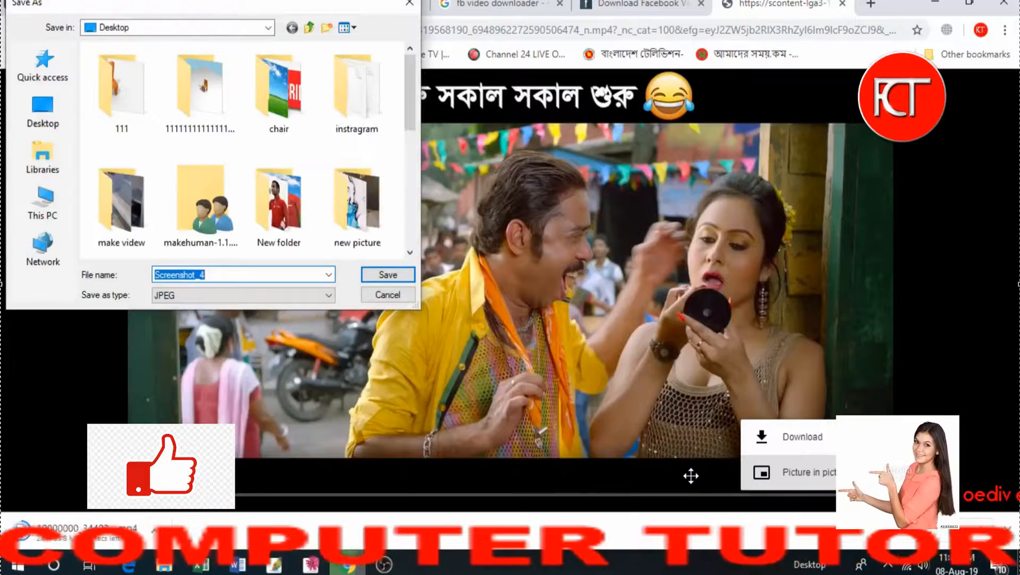
text(fa)
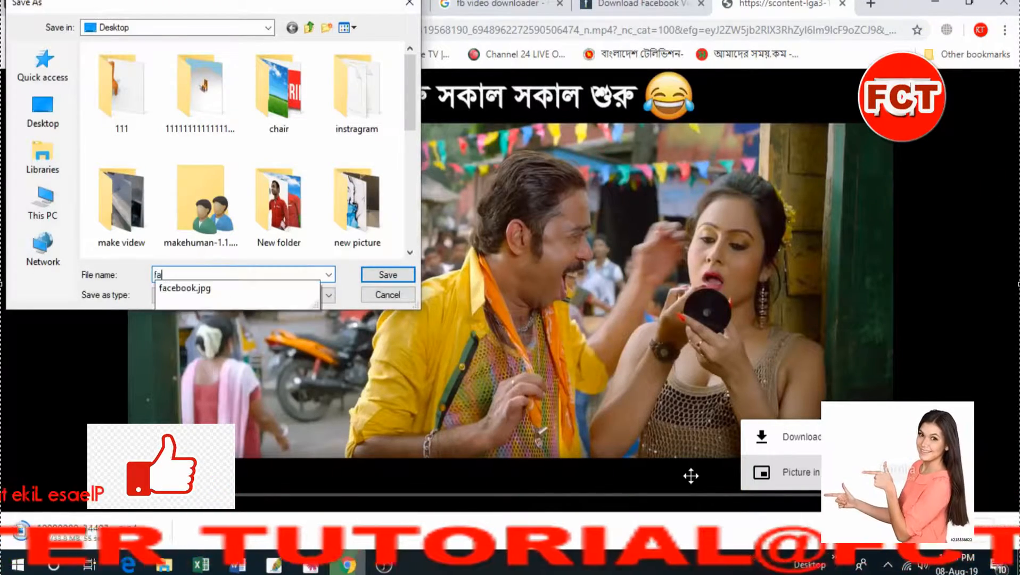
text(ceboo)
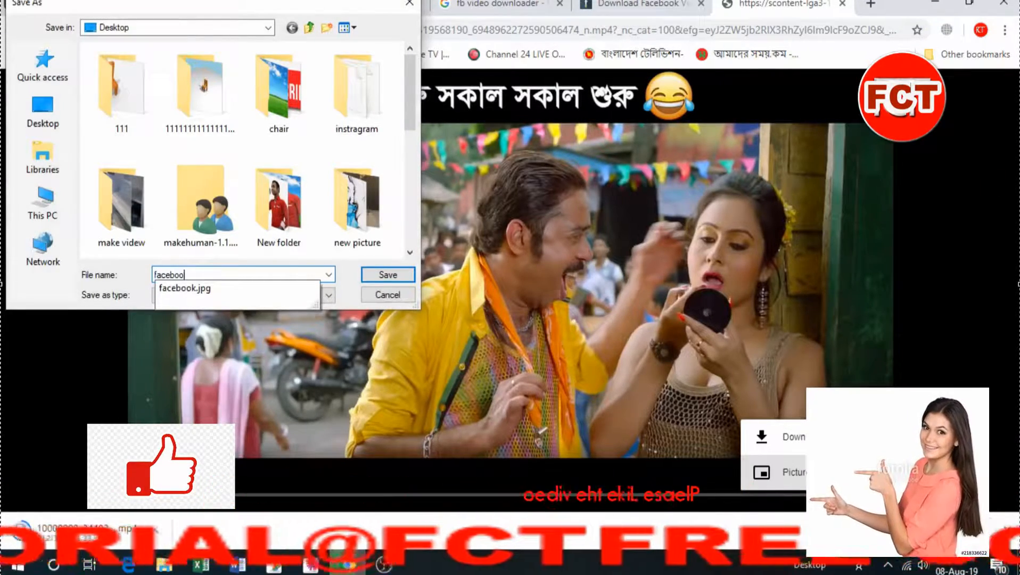
text(k video do)
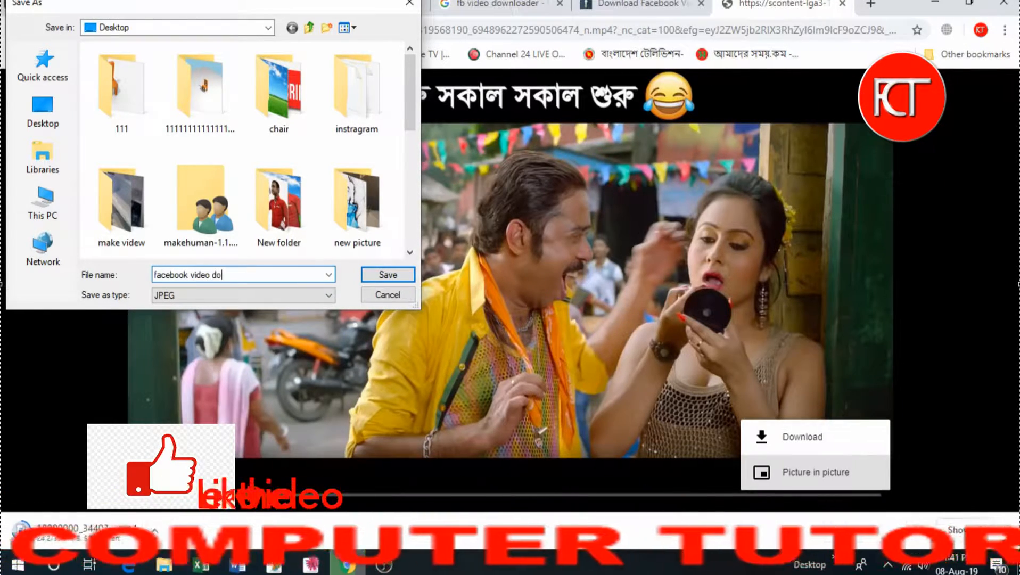
text(nload thumble)
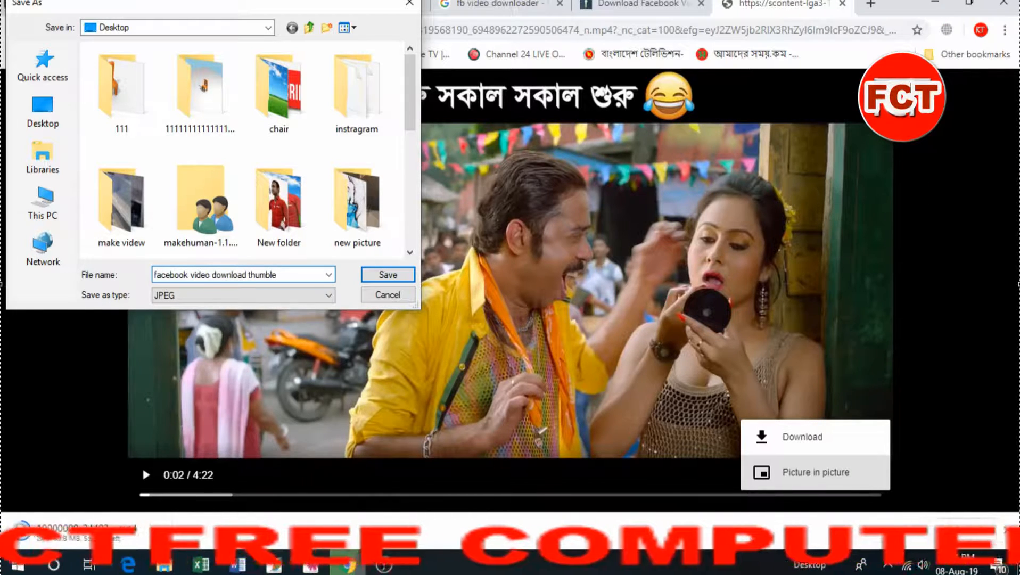
click(384, 276)
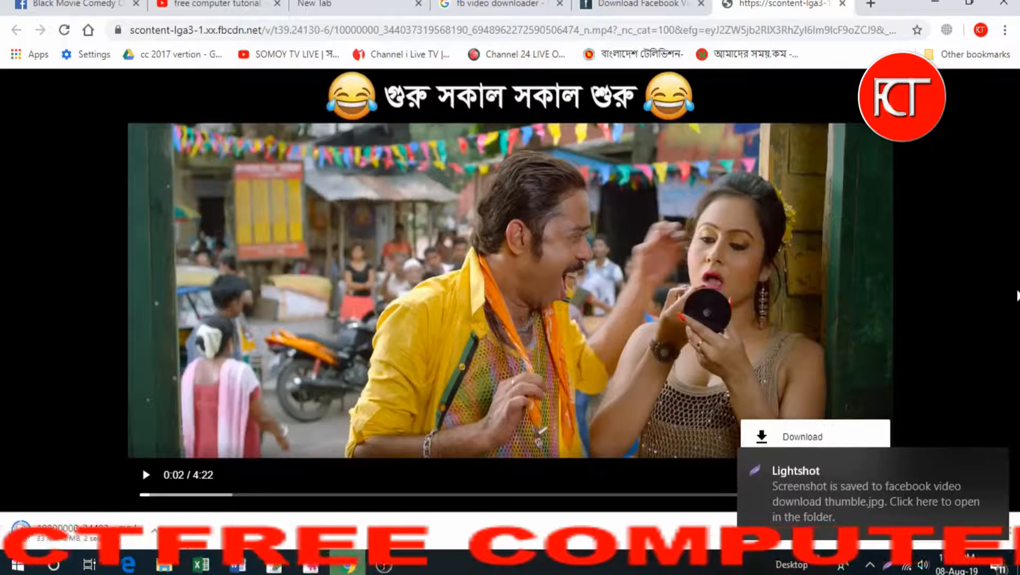
click(1000, 476)
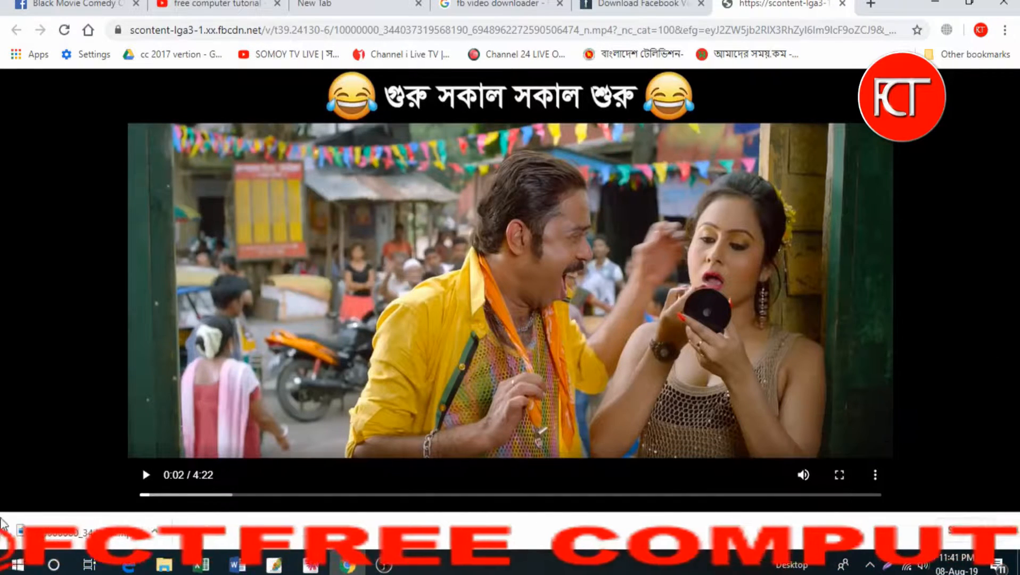
Step: Show the downloaded video in its Downloads folder and open it with Windows Media Player
click(162, 542)
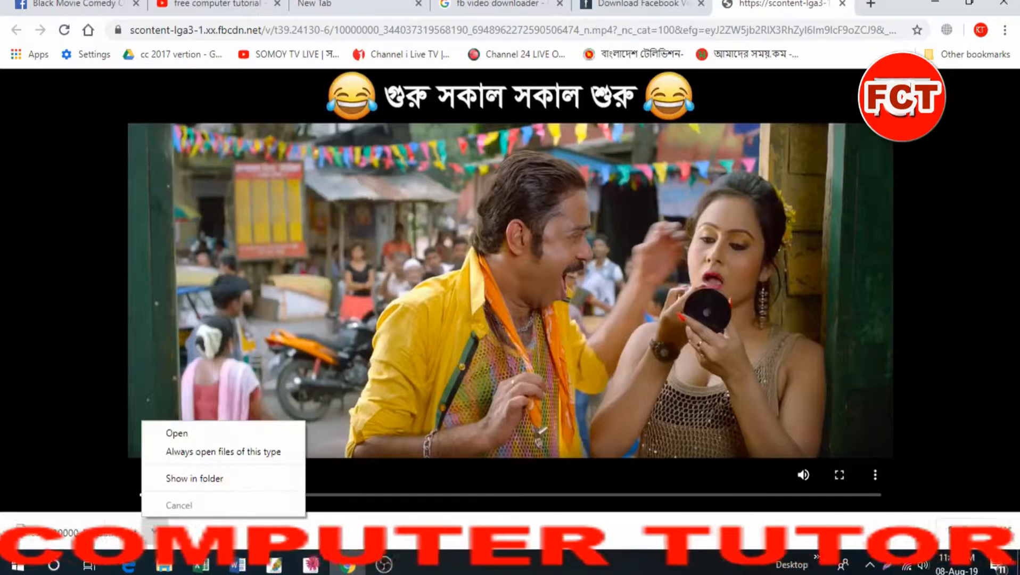
click(215, 478)
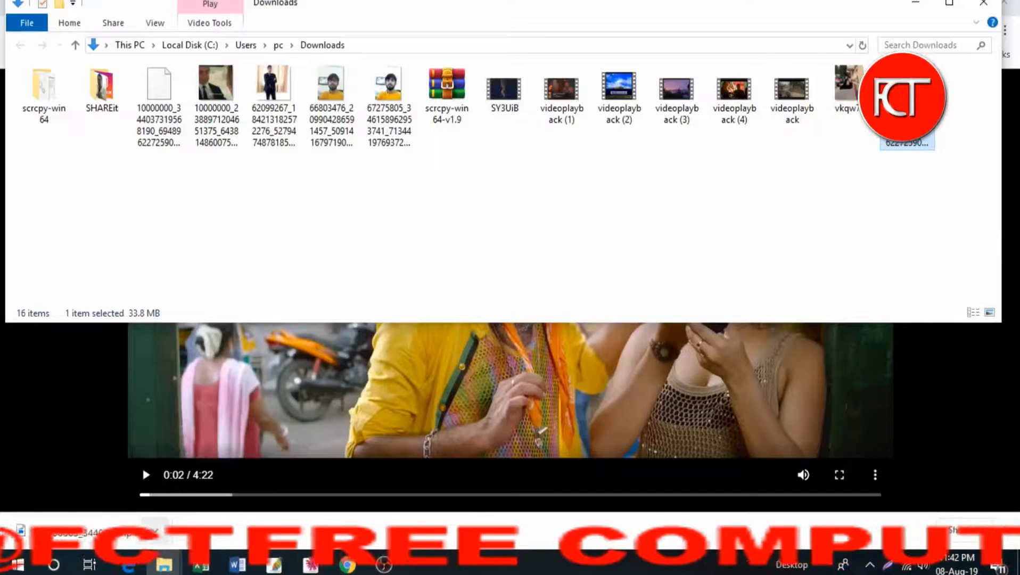
right_click(905, 106)
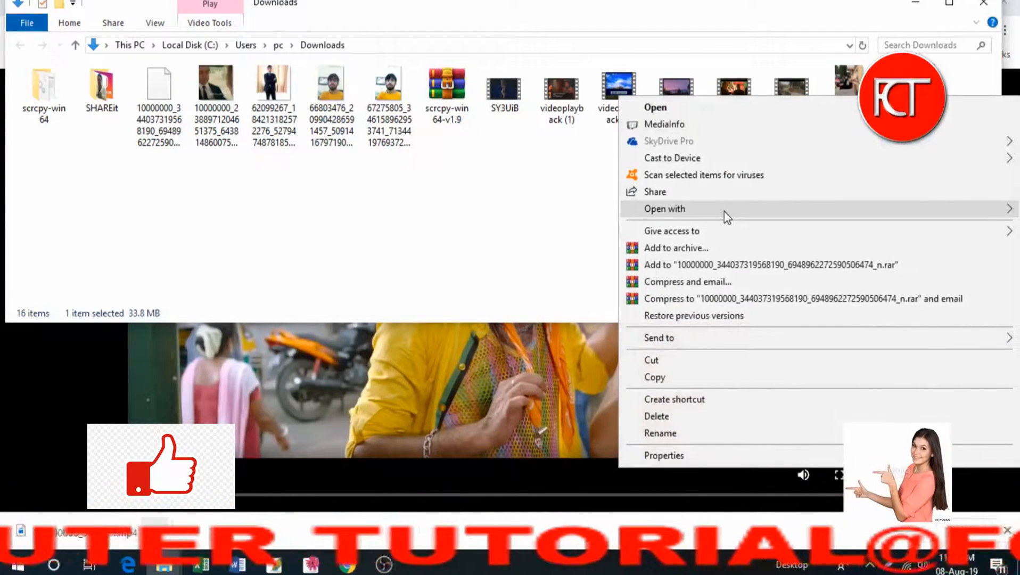
mouse_move(724, 212)
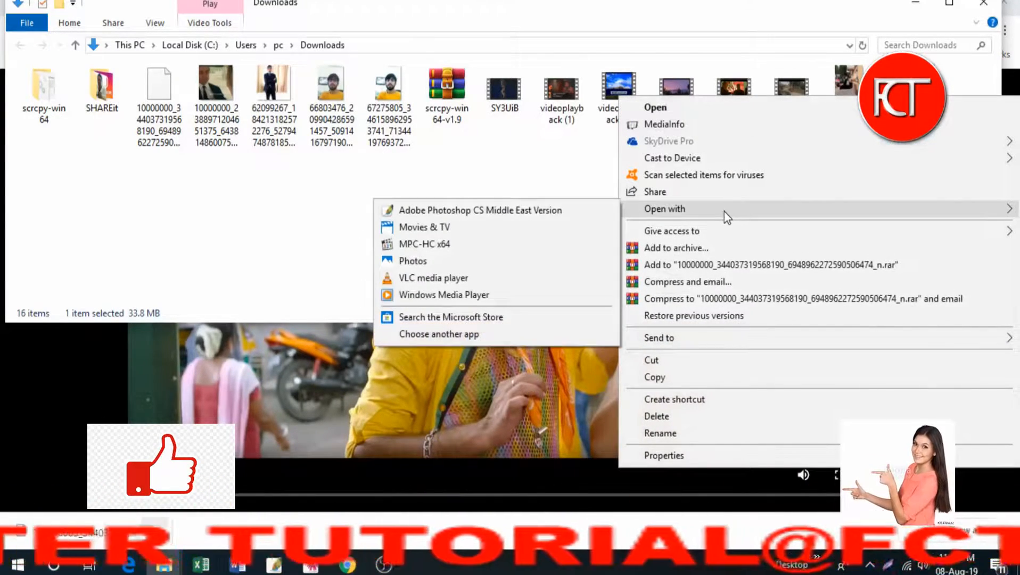
click(485, 296)
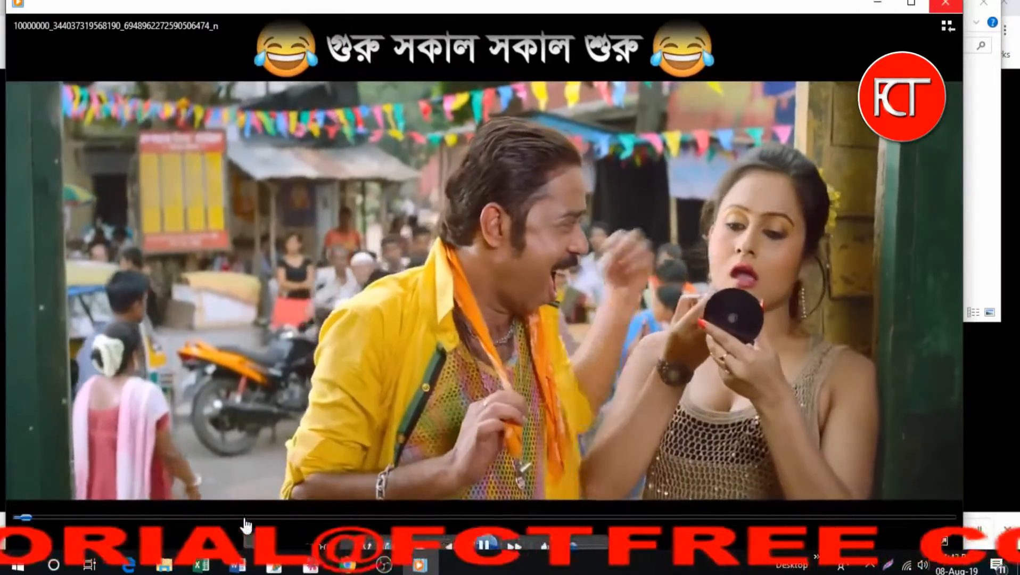
Step: Check the playback of the downloaded video at several points along its timeline and pause it
click(247, 516)
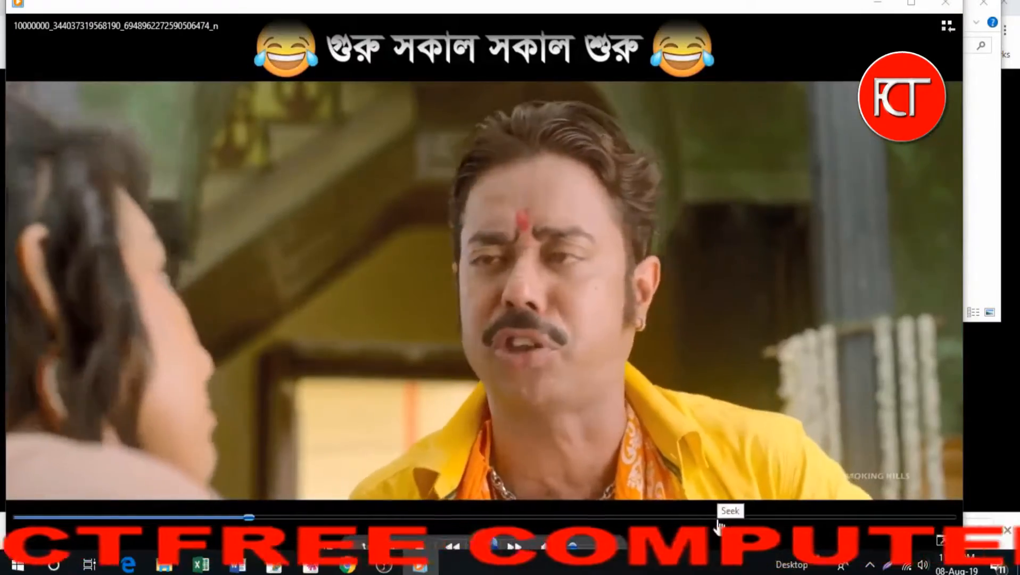
click(719, 517)
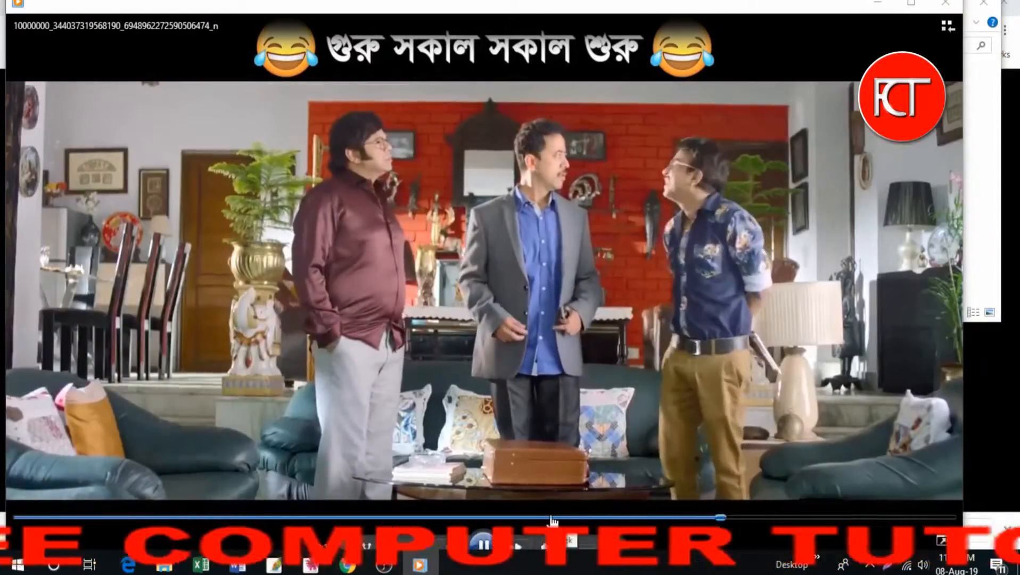
click(447, 516)
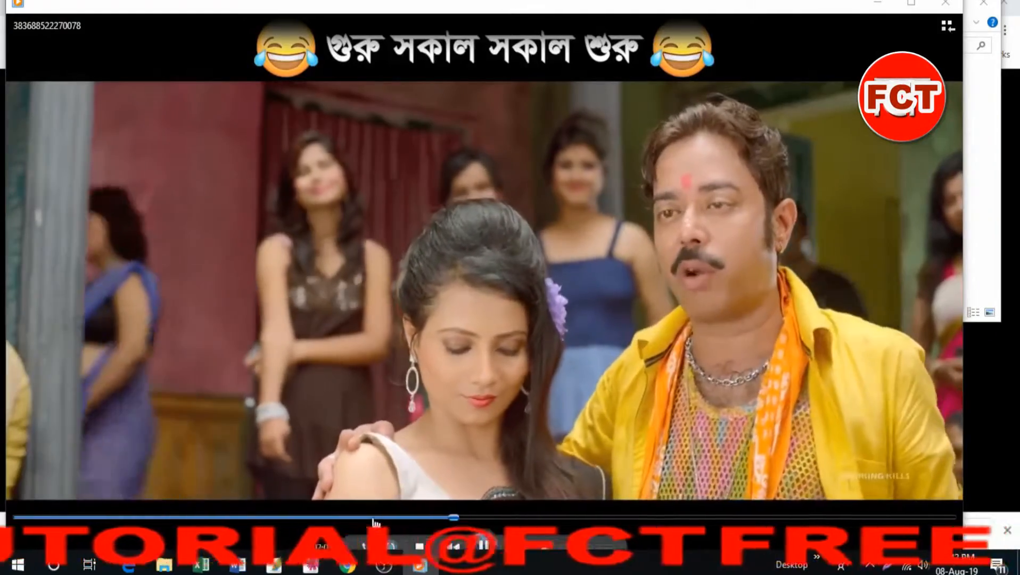
click(374, 516)
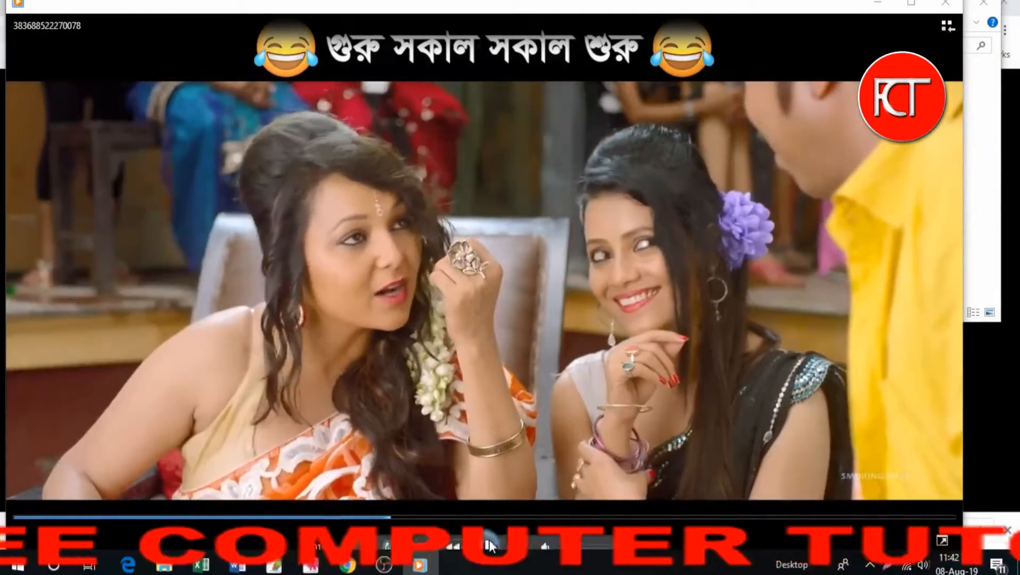
click(490, 545)
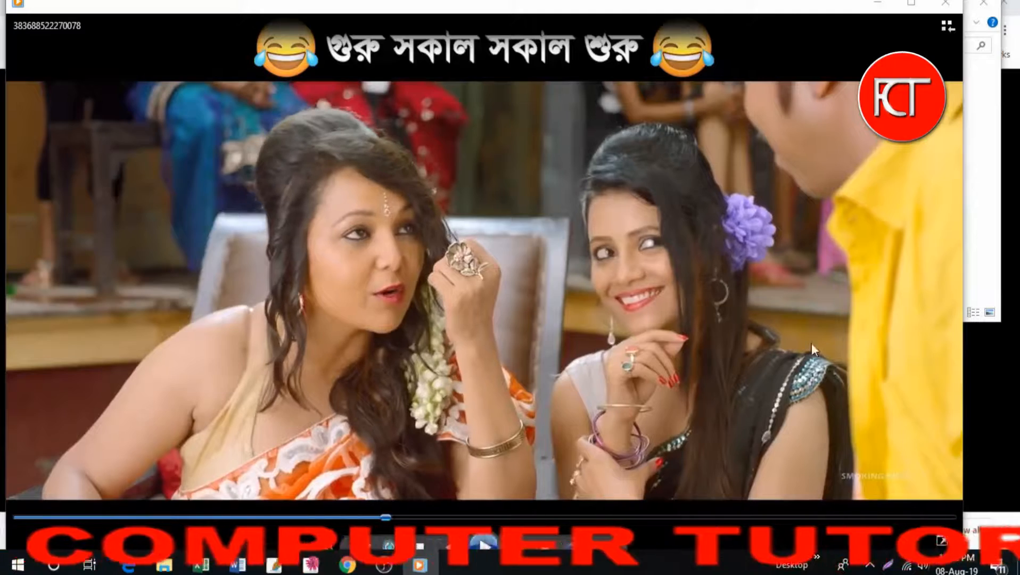
Step: Minimize the player and the Downloads folder, and return from the Black Movie Comedy Clip to the Facebook Watch feed
click(873, 8)
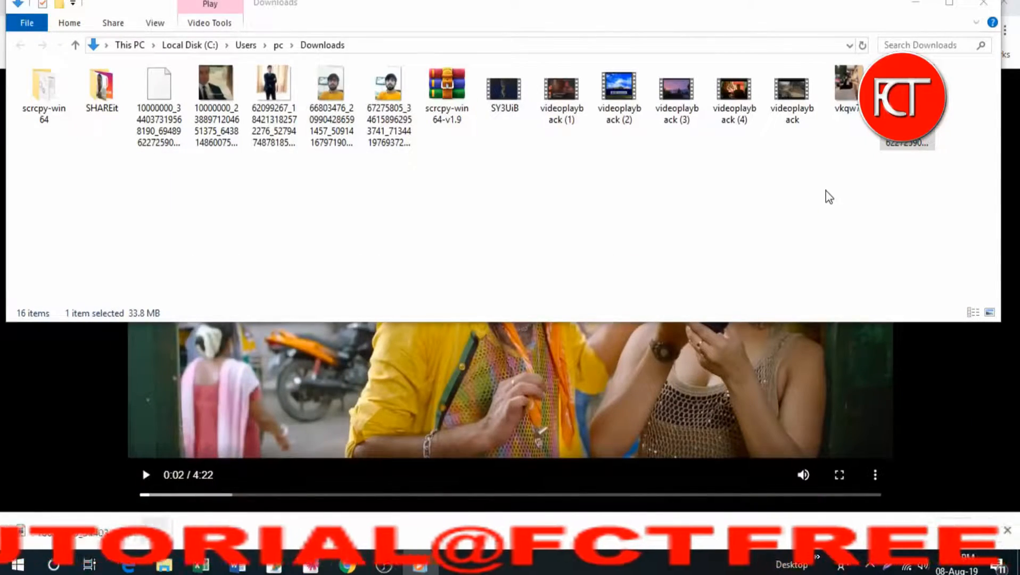
click(916, 3)
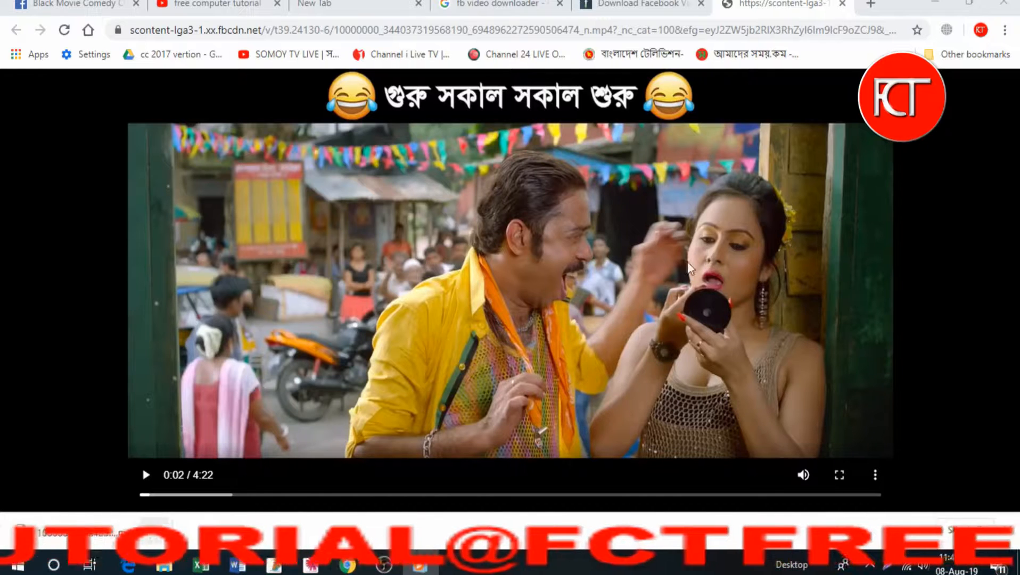
click(93, 3)
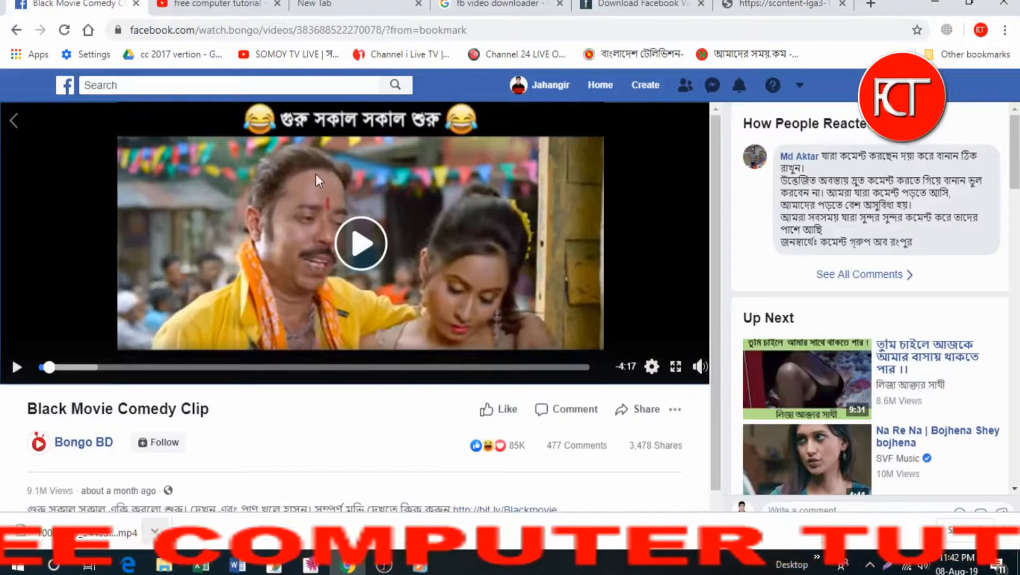
click(16, 30)
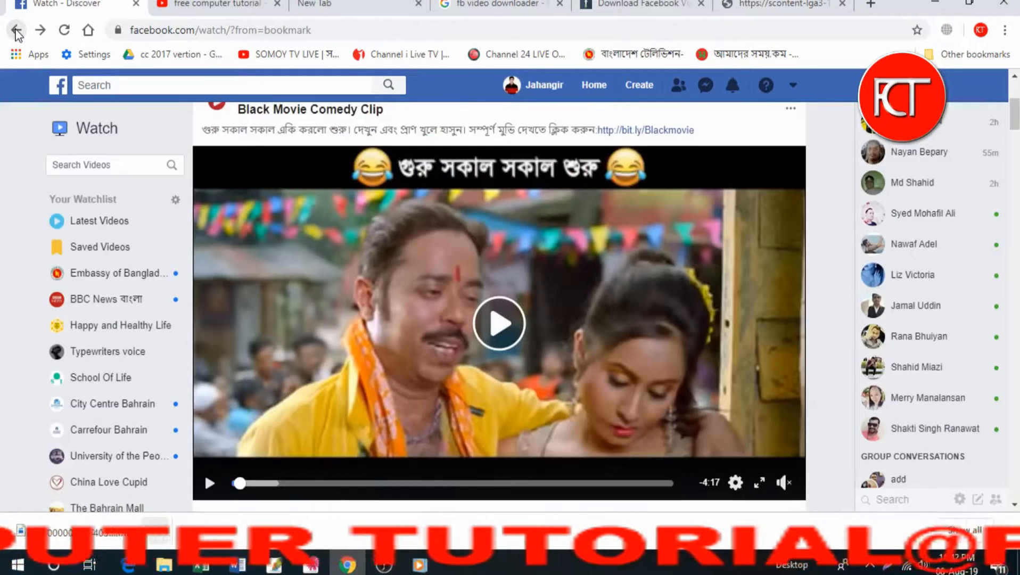